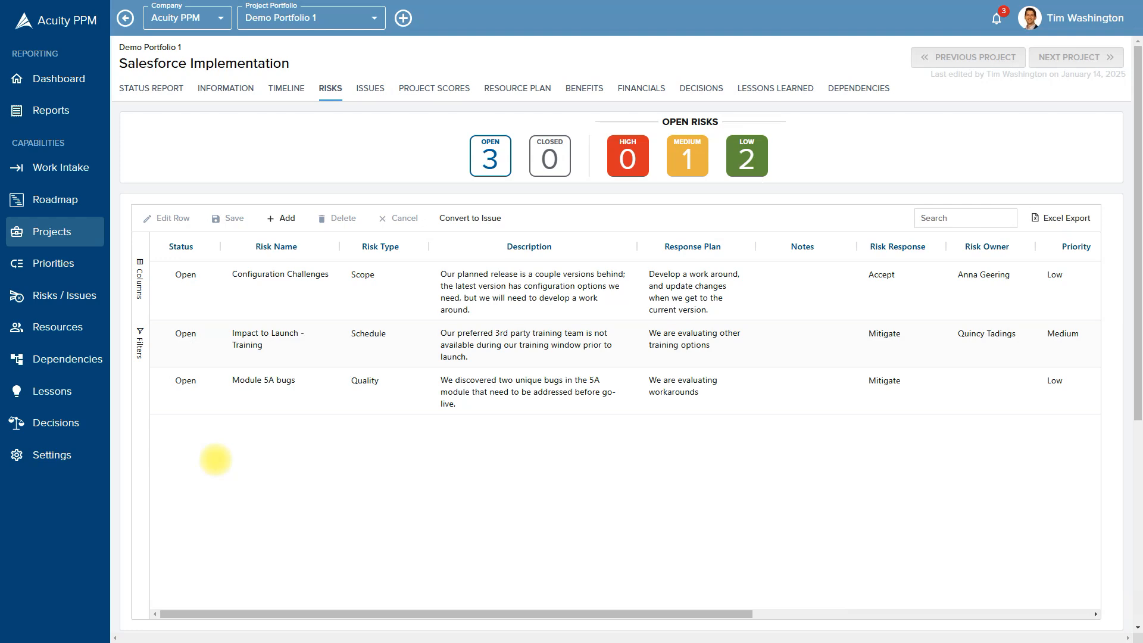
# Examine the likelihood and severity matrix below the Salesforce Implementation risk list.
pyautogui.scroll(-5, 214, 461)
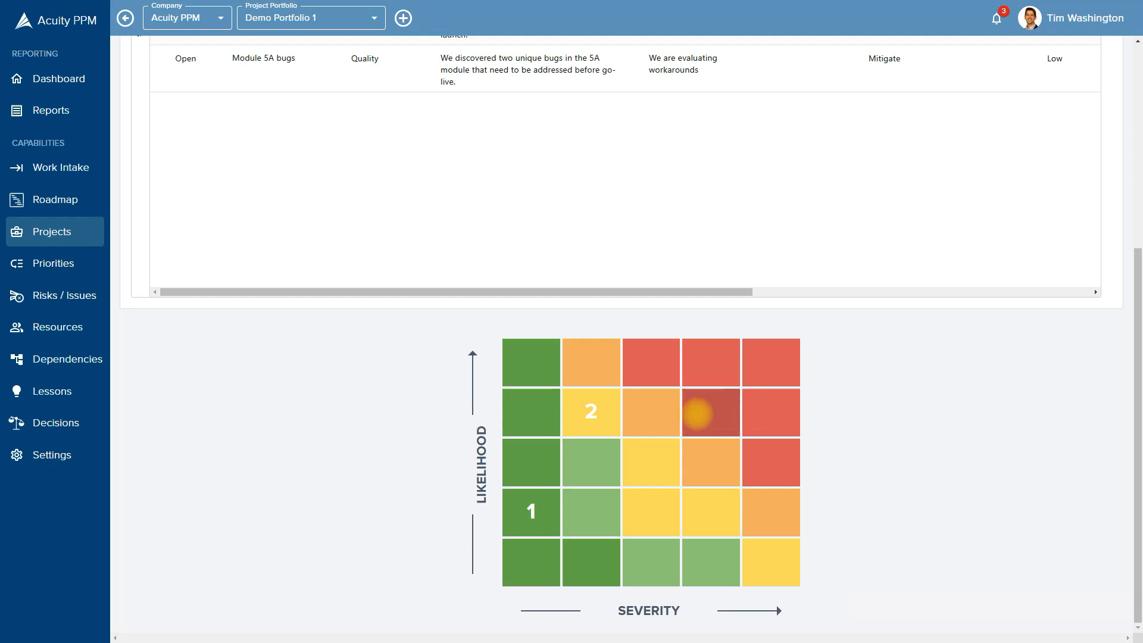
pyautogui.scroll(5, 696, 414)
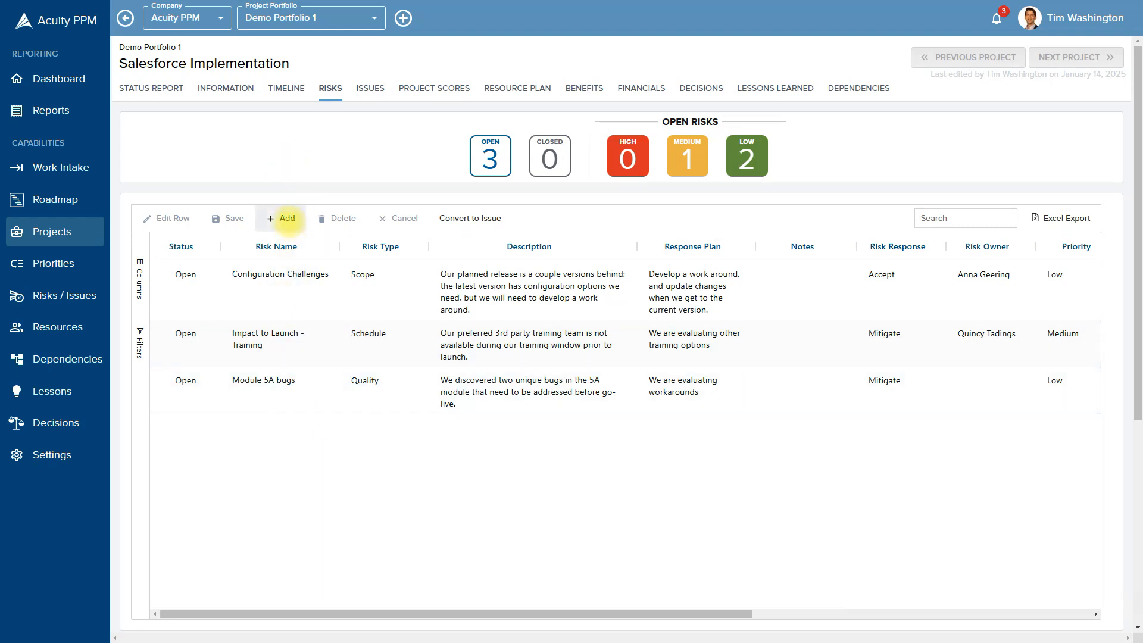
# Start a new risk for the project and review the choices offered for Risk Type.
pyautogui.click(286, 219)
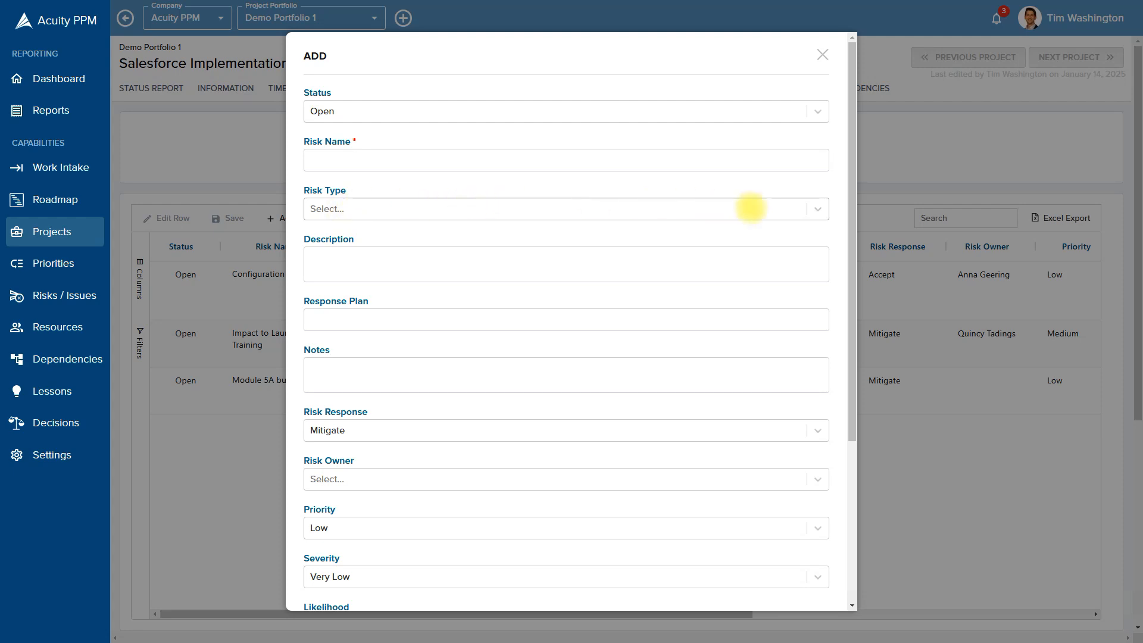
pyautogui.click(817, 209)
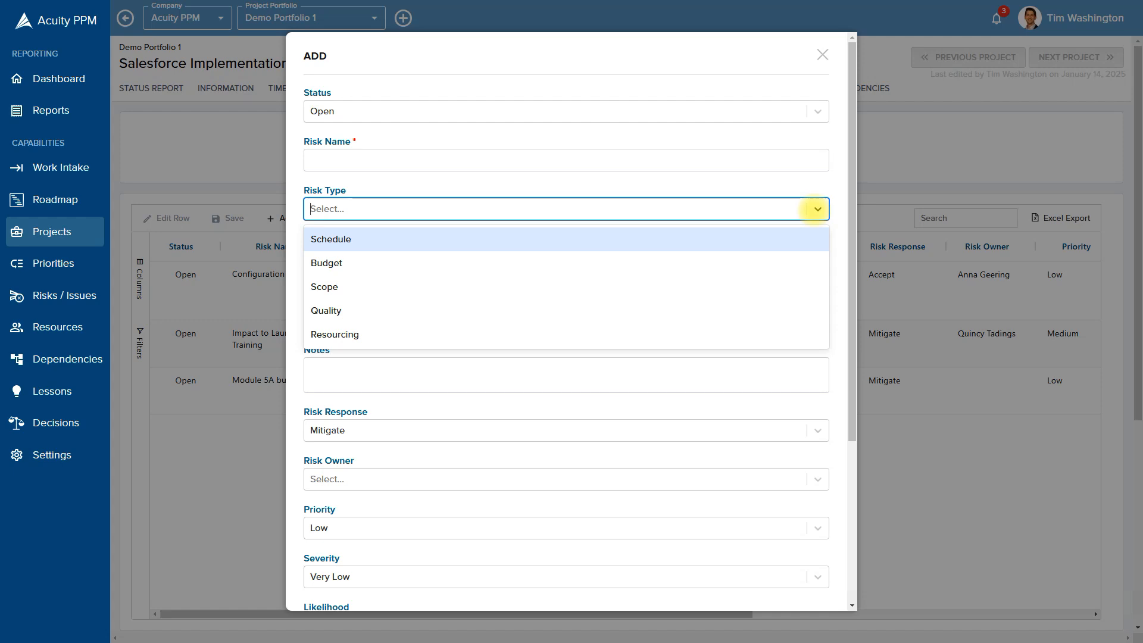
pyautogui.click(822, 186)
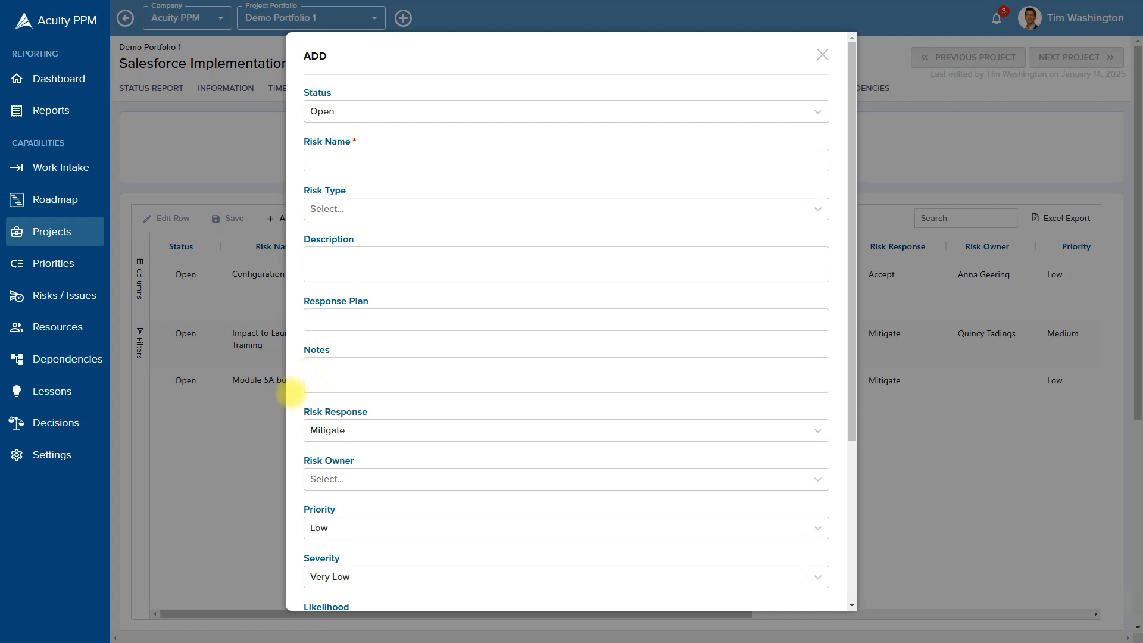
pyautogui.scroll(-2, 288, 405)
pyautogui.scroll(-1, 289, 405)
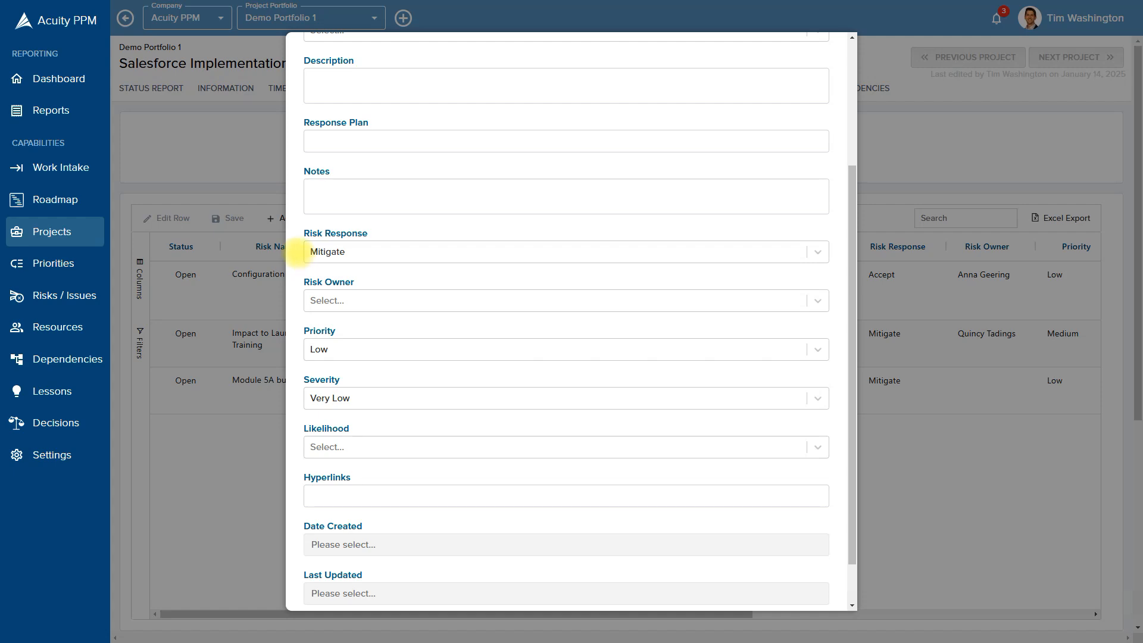
# Review the Risk Response, Risk Owner and Priority choices in the new risk form without changing them.
pyautogui.click(818, 252)
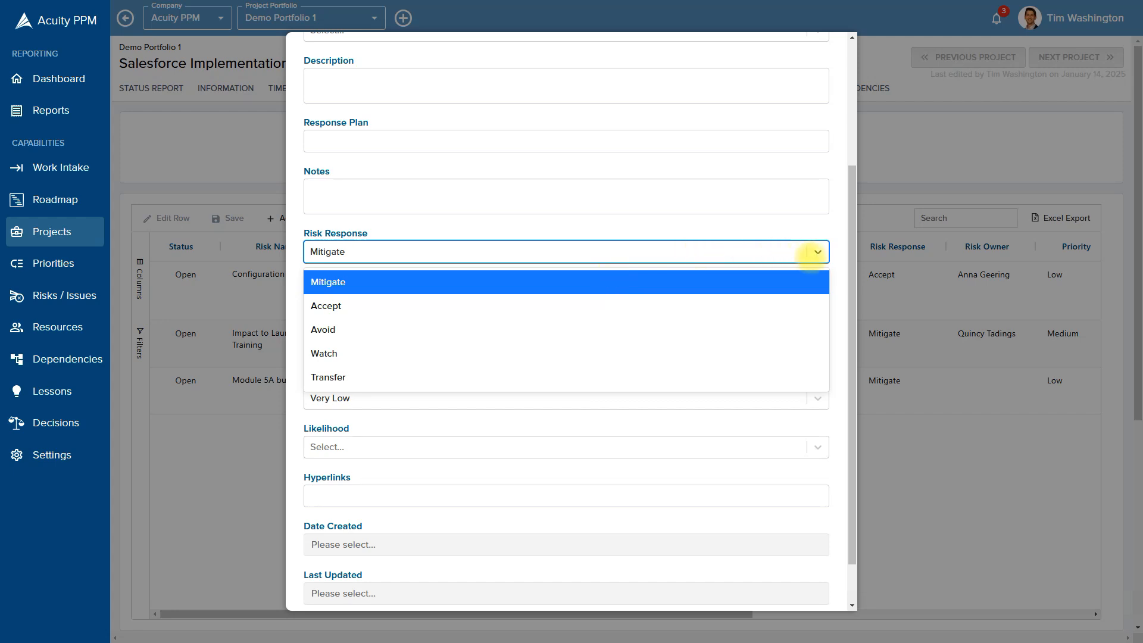
pyautogui.click(818, 252)
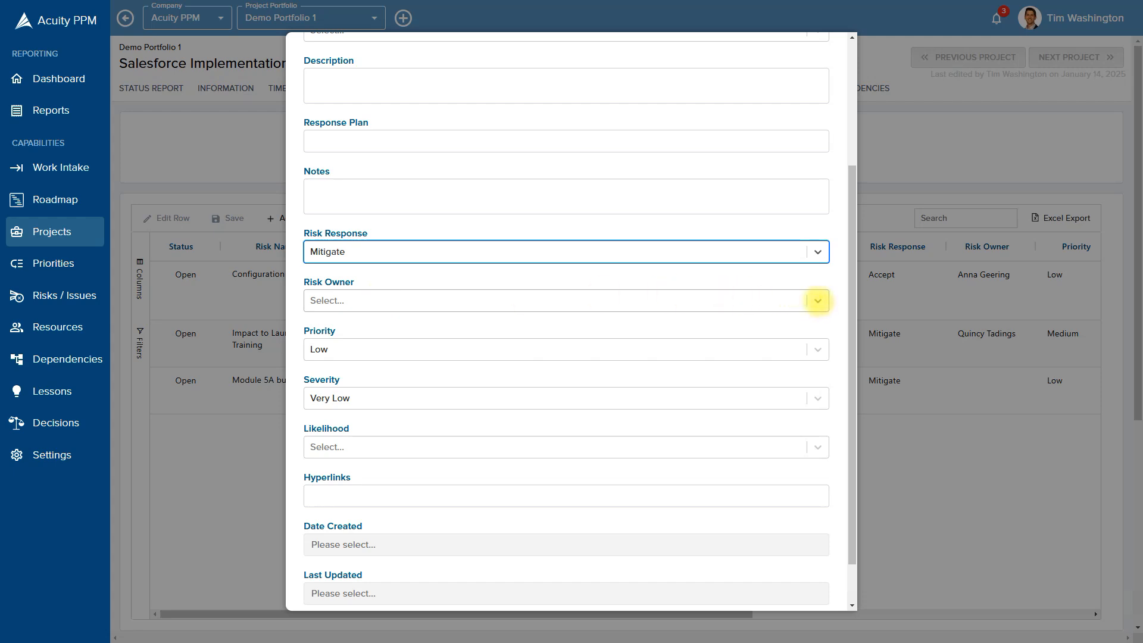
pyautogui.click(817, 301)
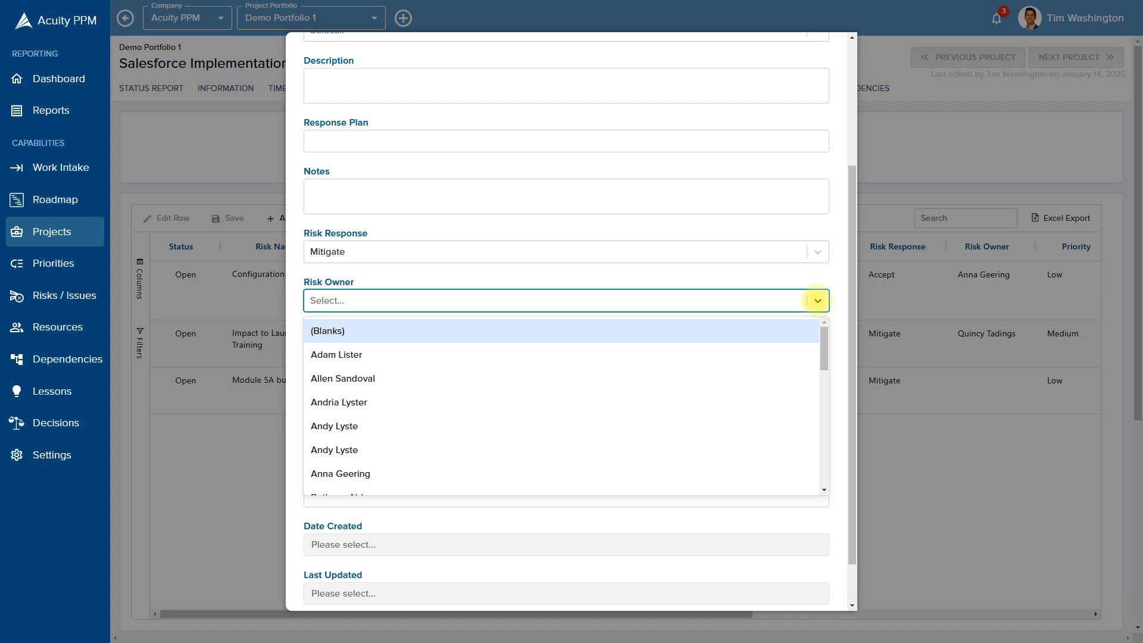
pyautogui.click(818, 301)
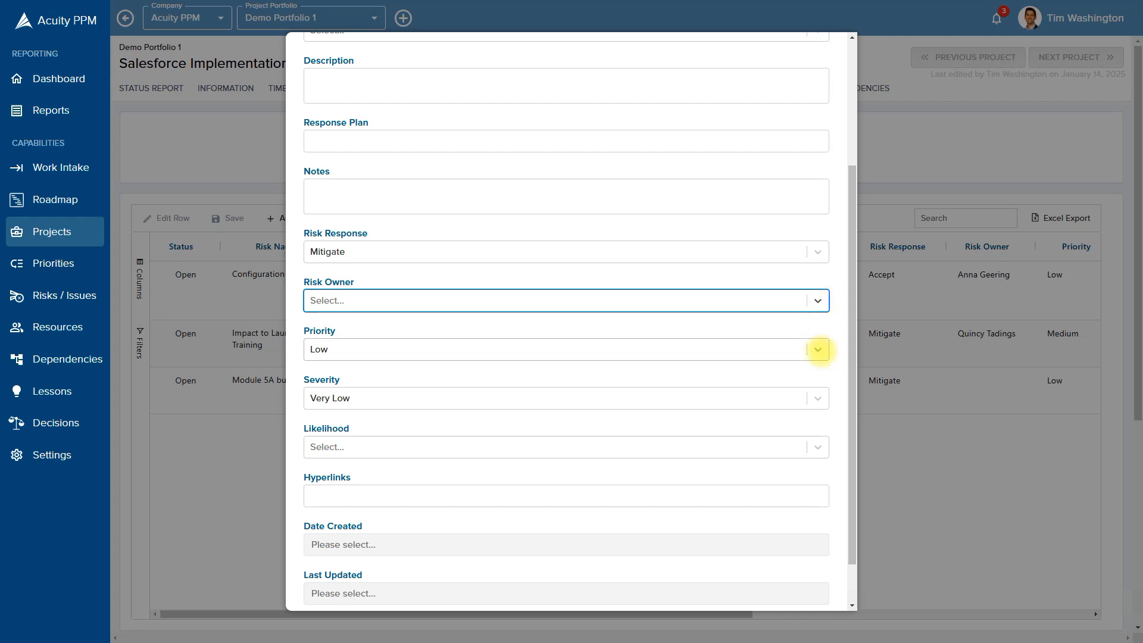
pyautogui.click(819, 350)
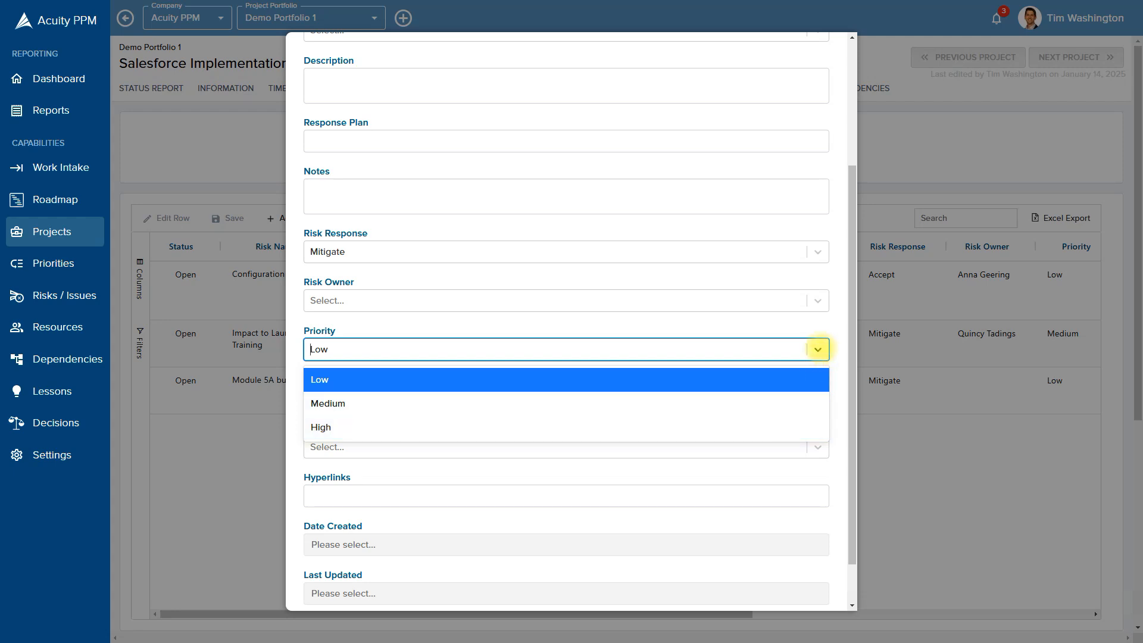
pyautogui.click(818, 349)
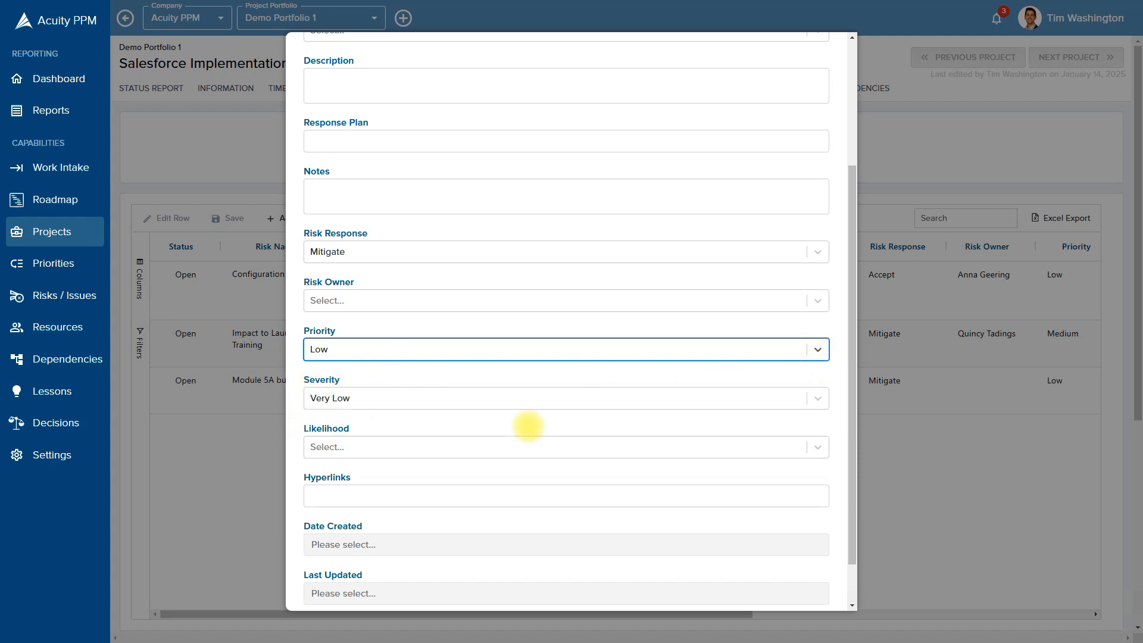
# Review the Severity and Likelihood choices, and discard the new risk form without submitting it.
pyautogui.click(818, 399)
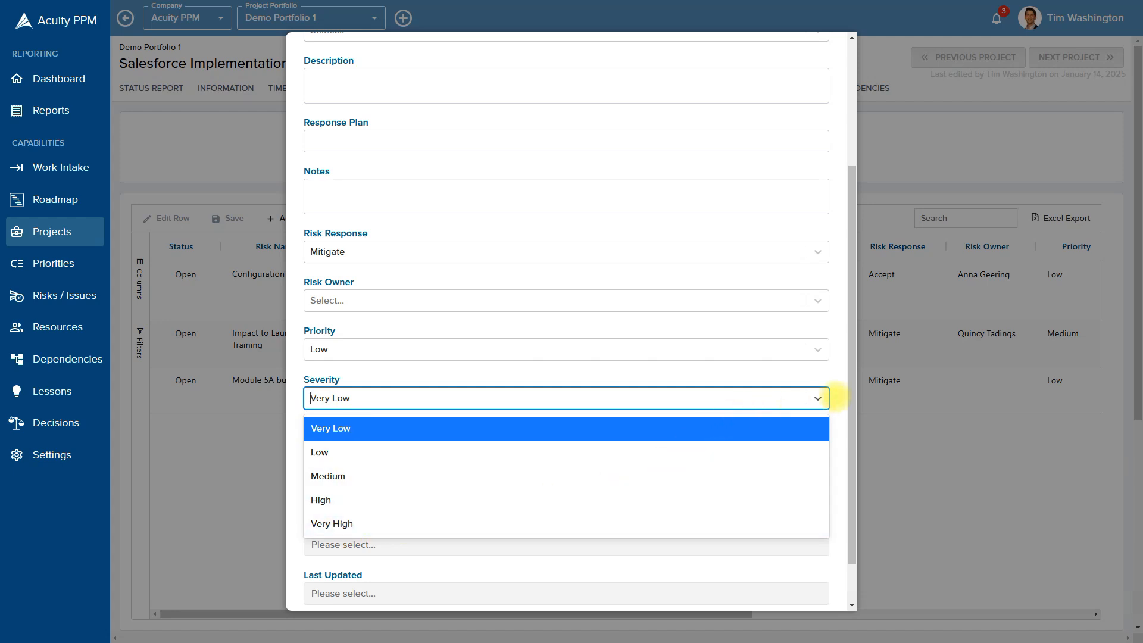
pyautogui.click(820, 396)
pyautogui.click(309, 455)
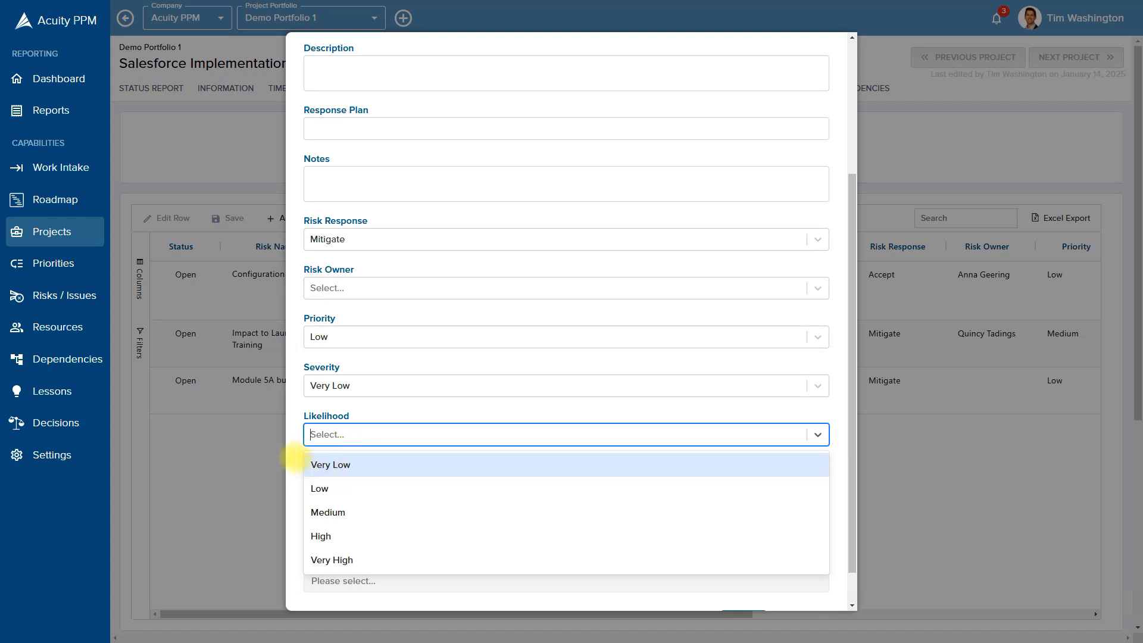
pyautogui.click(292, 457)
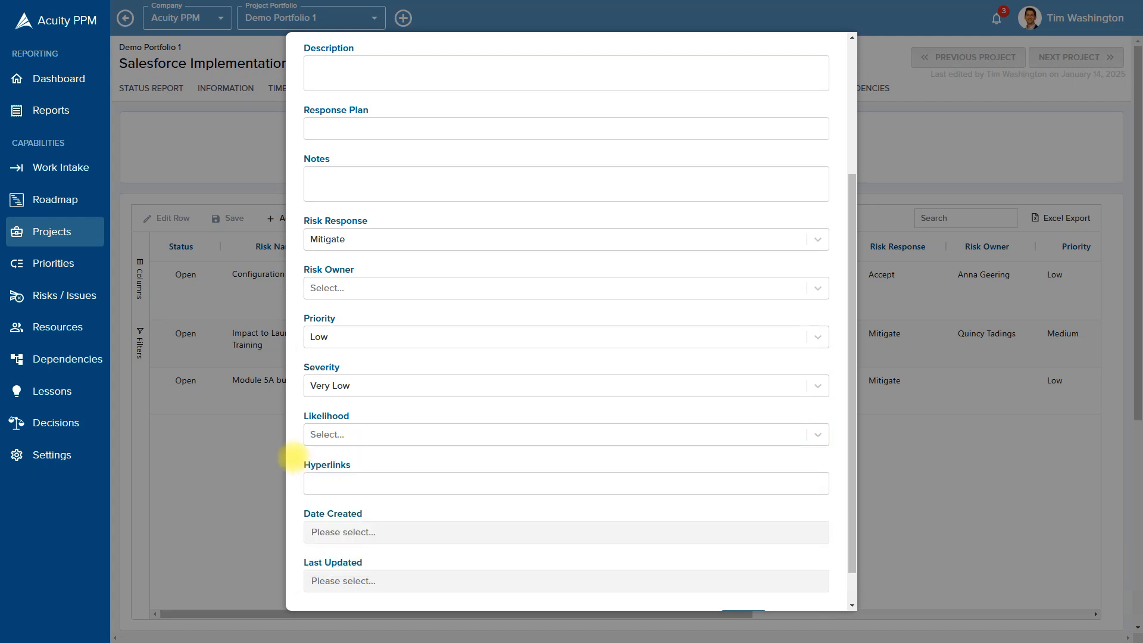
pyautogui.scroll(-1, 294, 458)
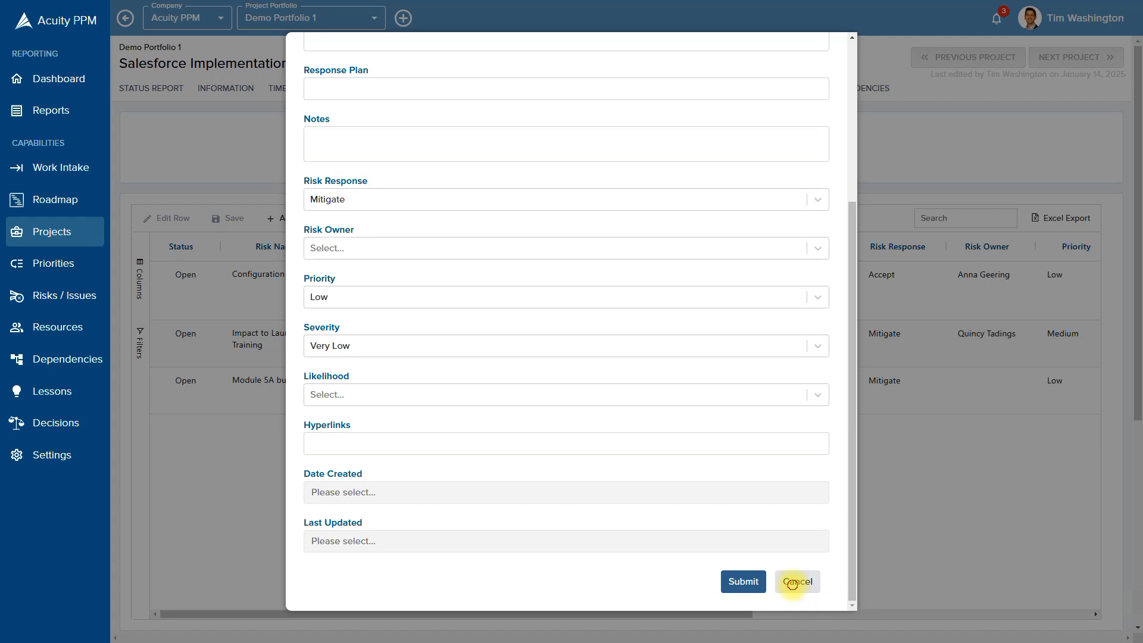
pyautogui.click(798, 582)
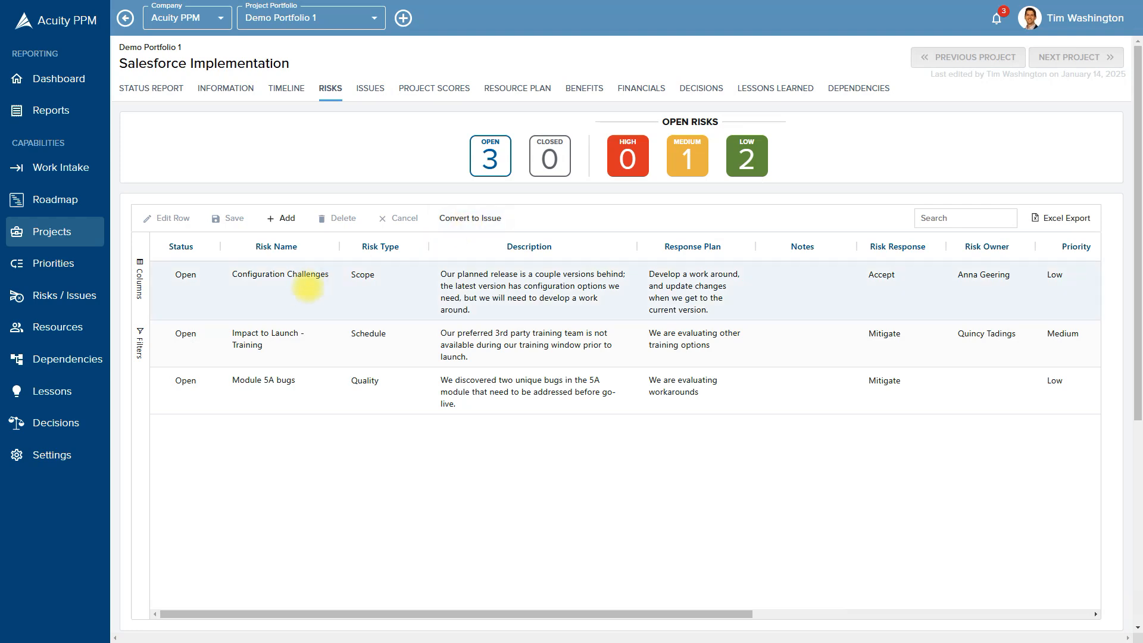
# Convert the "Configuration Challenges" risk to an issue and display the project's issues.
pyautogui.click(310, 281)
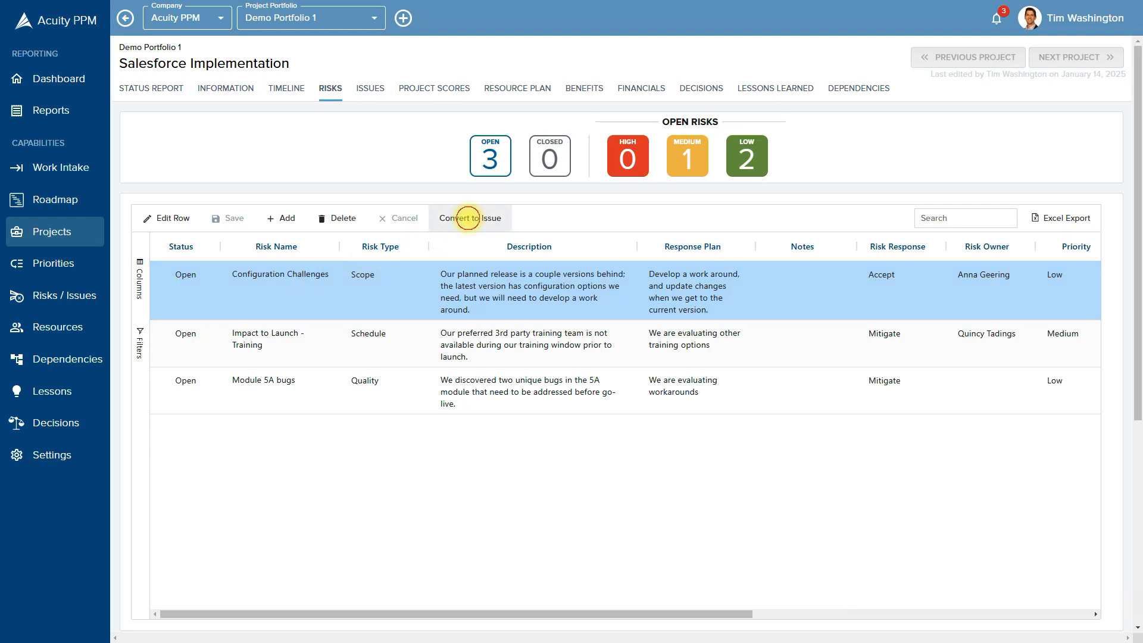
pyautogui.click(467, 217)
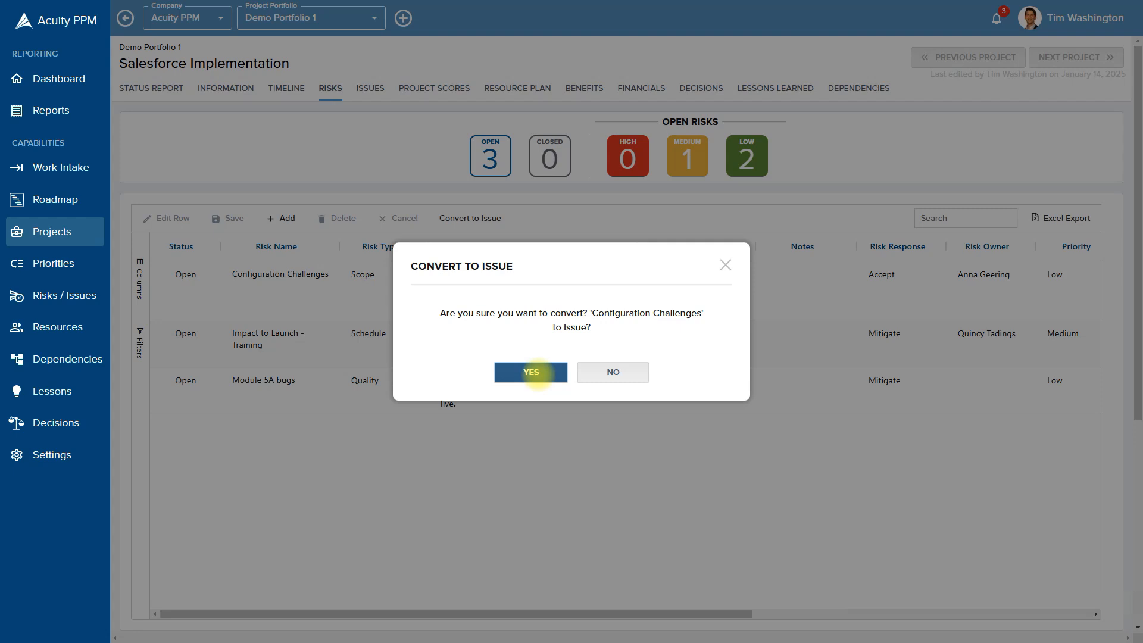
pyautogui.click(534, 373)
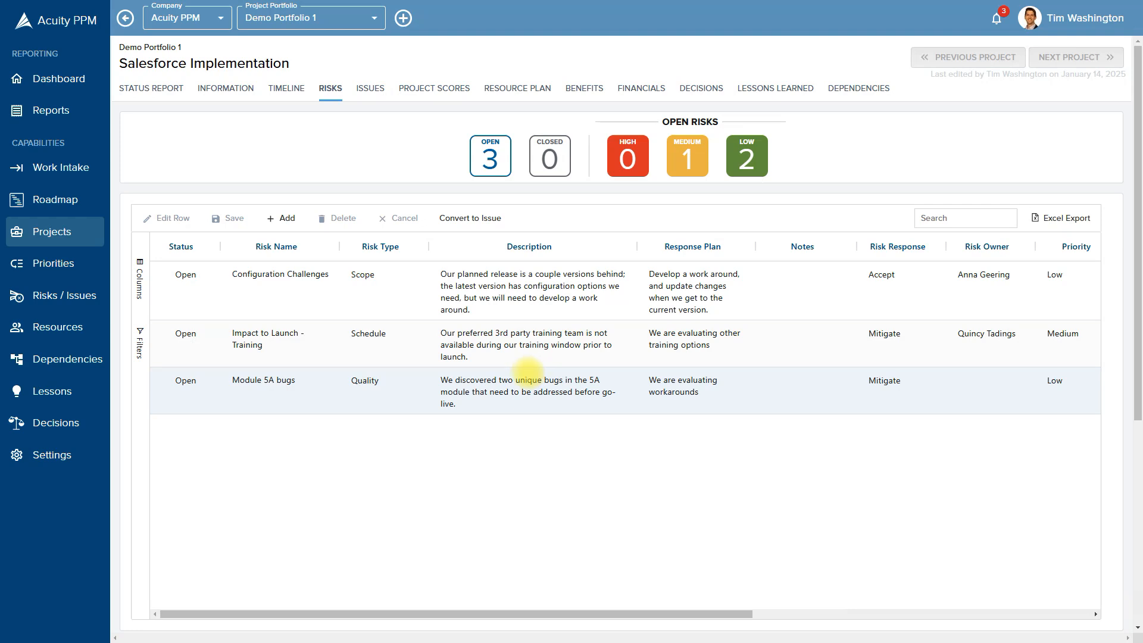
pyautogui.click(193, 278)
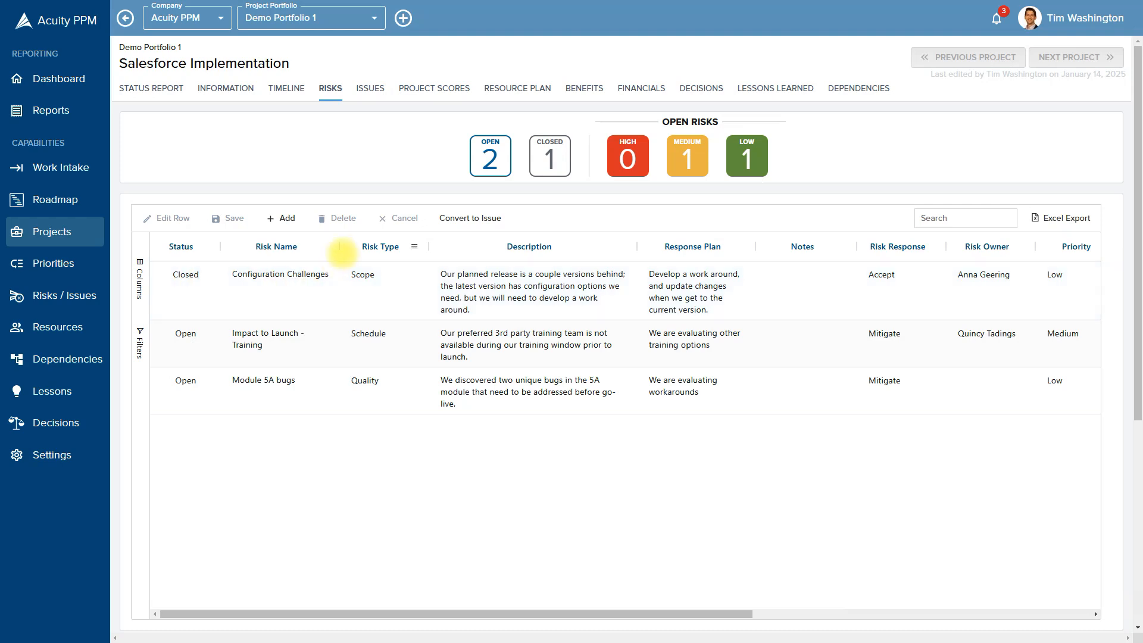
pyautogui.click(370, 89)
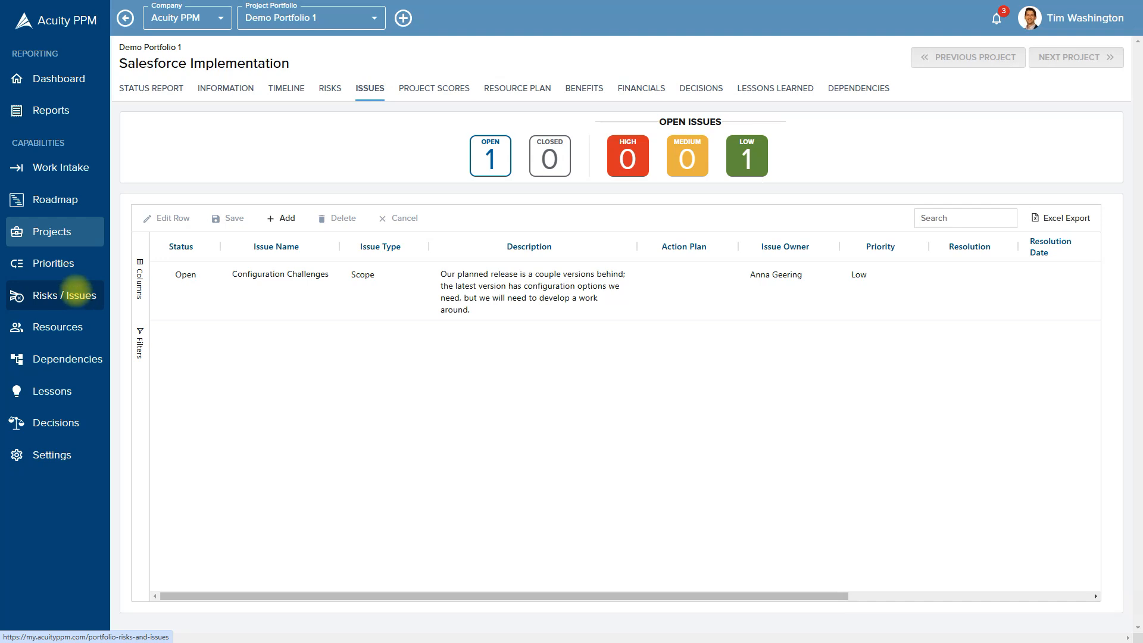
# Go to the portfolio-wide risks and issues, and review the portfolio, project state, risk/issue type and status filter choices.
pyautogui.click(77, 296)
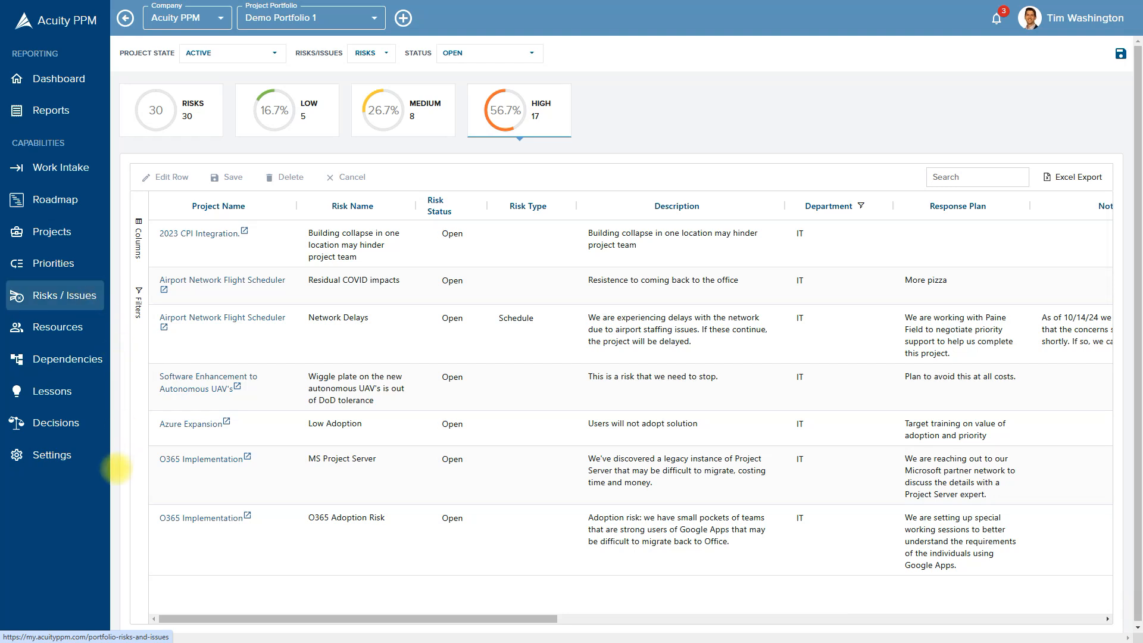
pyautogui.click(374, 18)
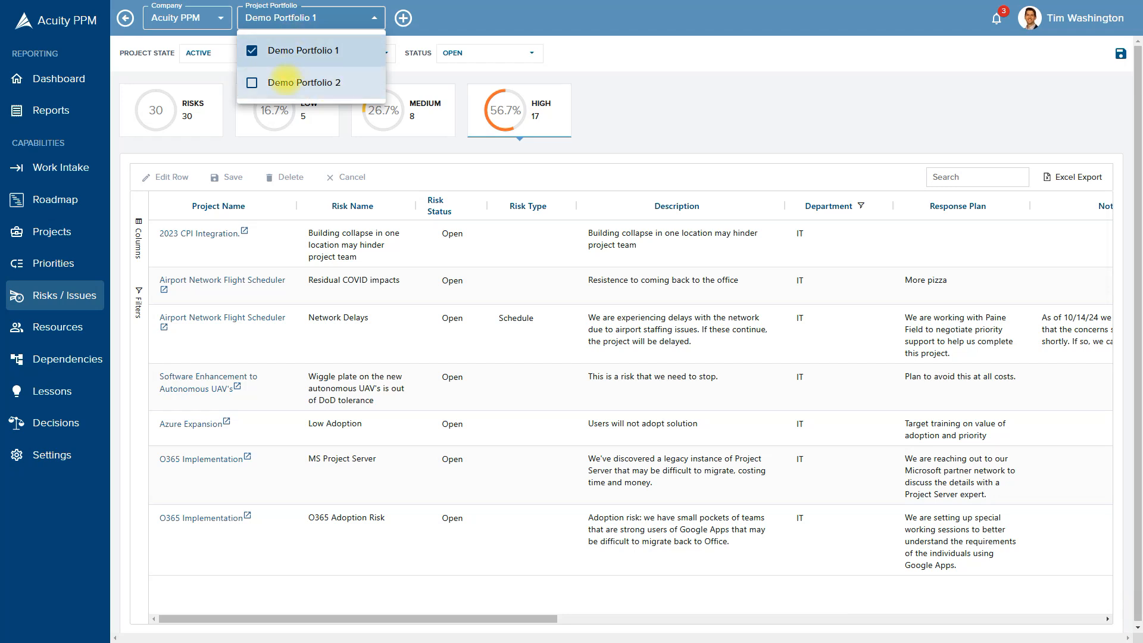
pyautogui.click(372, 17)
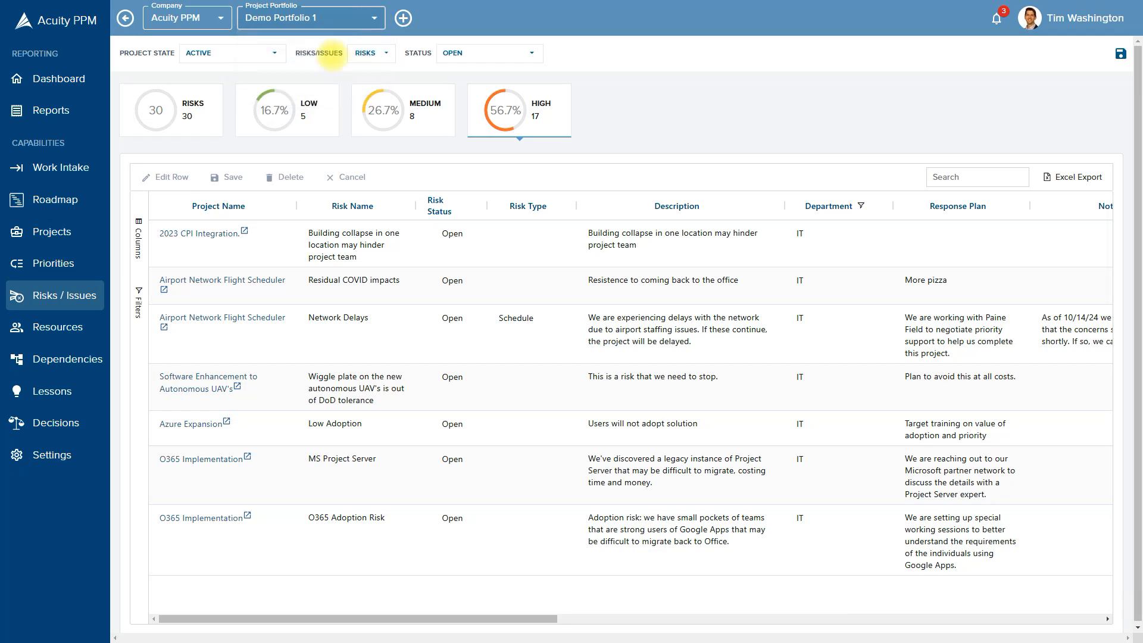
pyautogui.click(273, 53)
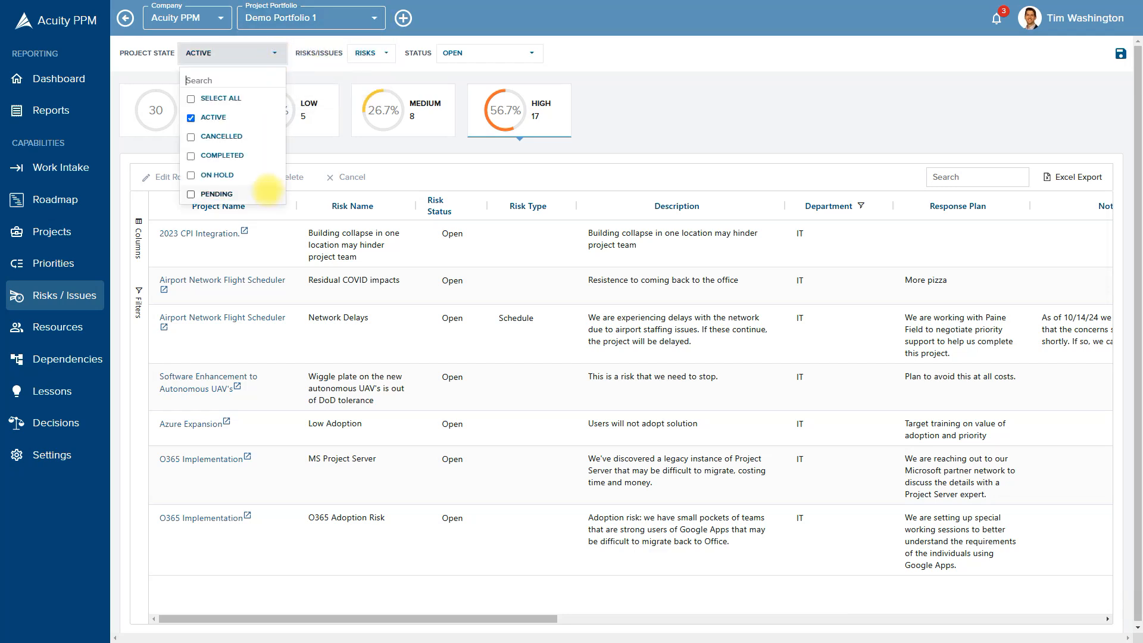
pyautogui.click(273, 53)
pyautogui.click(377, 53)
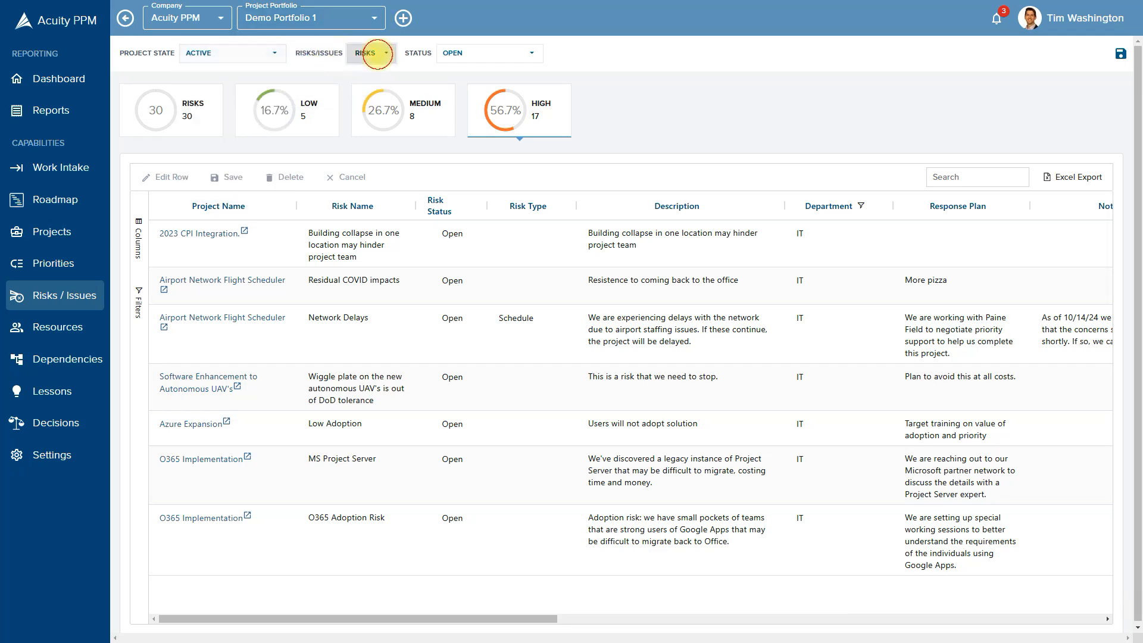
pyautogui.click(384, 52)
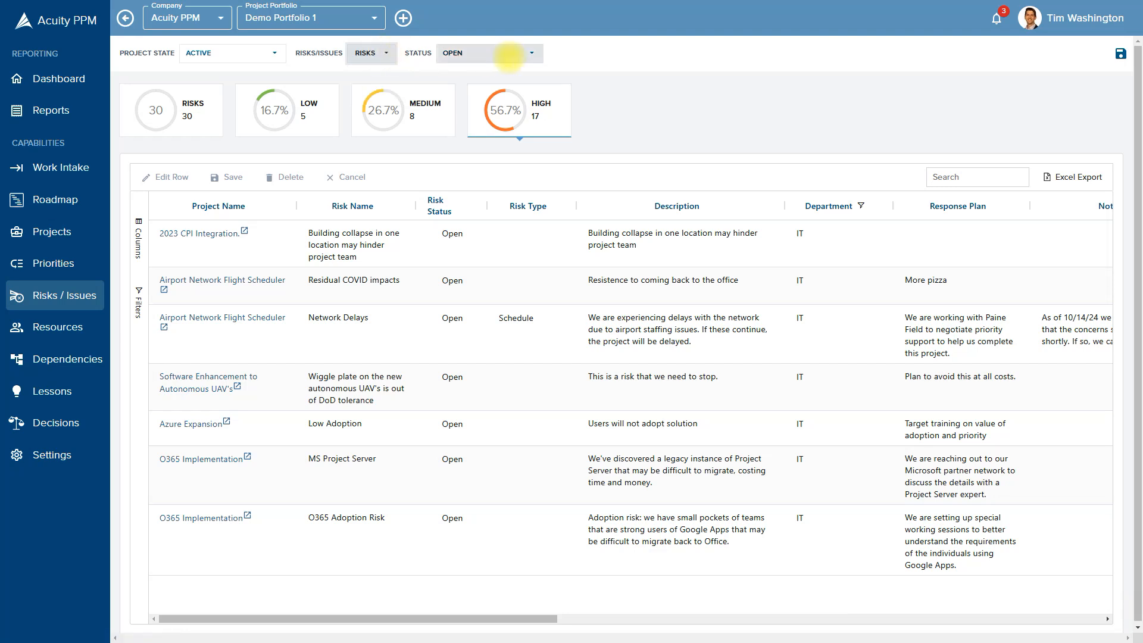
pyautogui.click(530, 53)
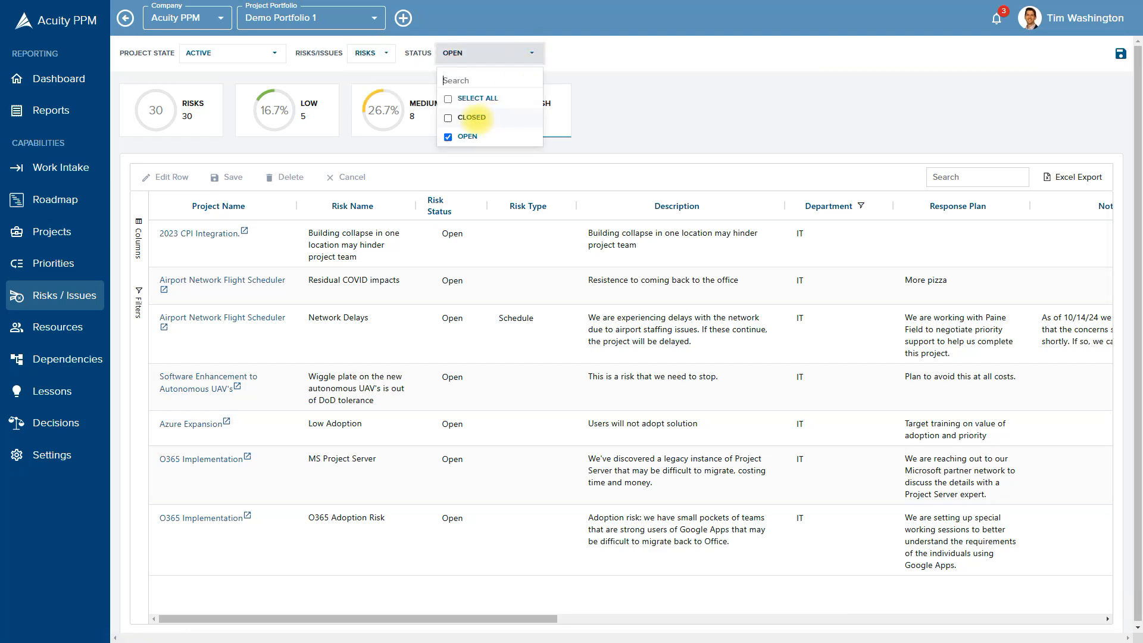
pyautogui.click(529, 53)
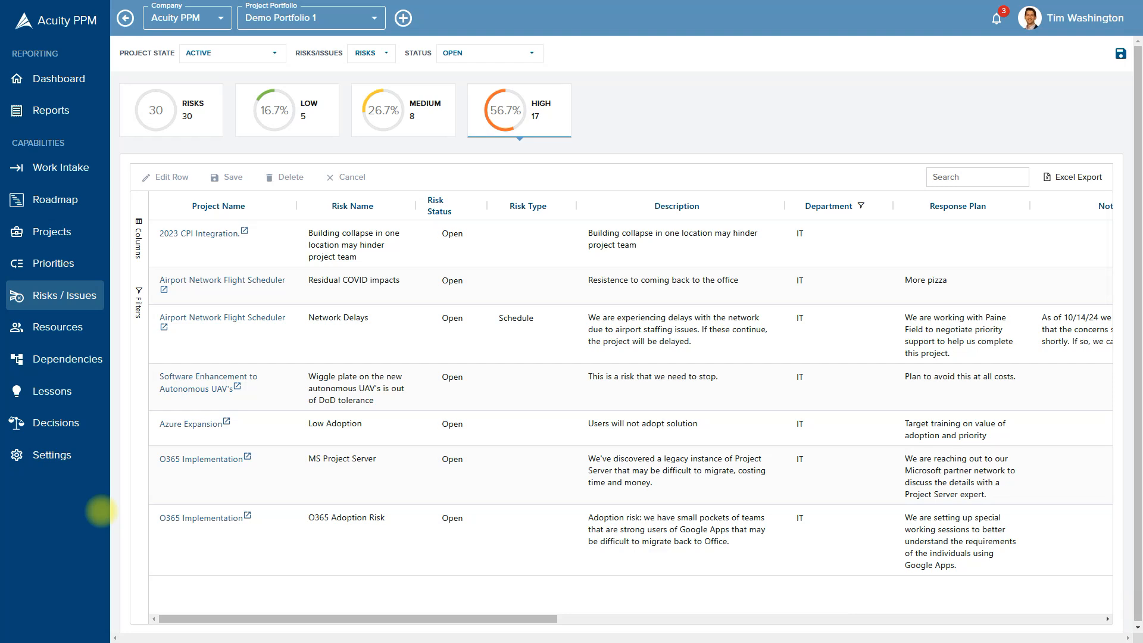
# Check the risk/issue type filter and switch the portfolio list from high-priority risks to all risks.
pyautogui.click(372, 54)
pyautogui.click(386, 53)
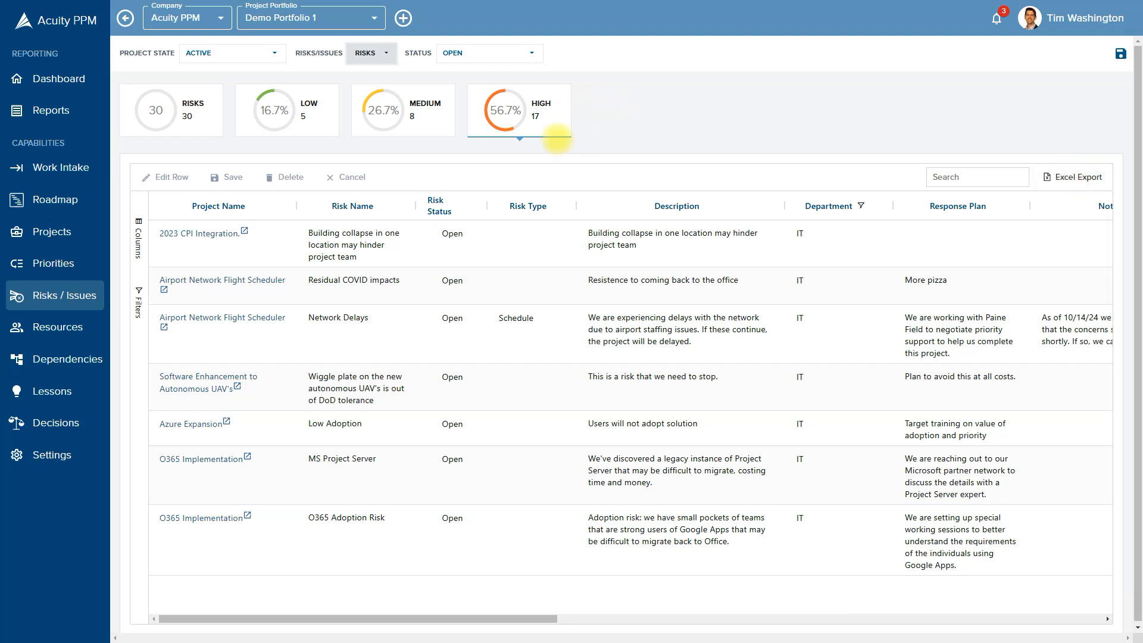
pyautogui.click(194, 109)
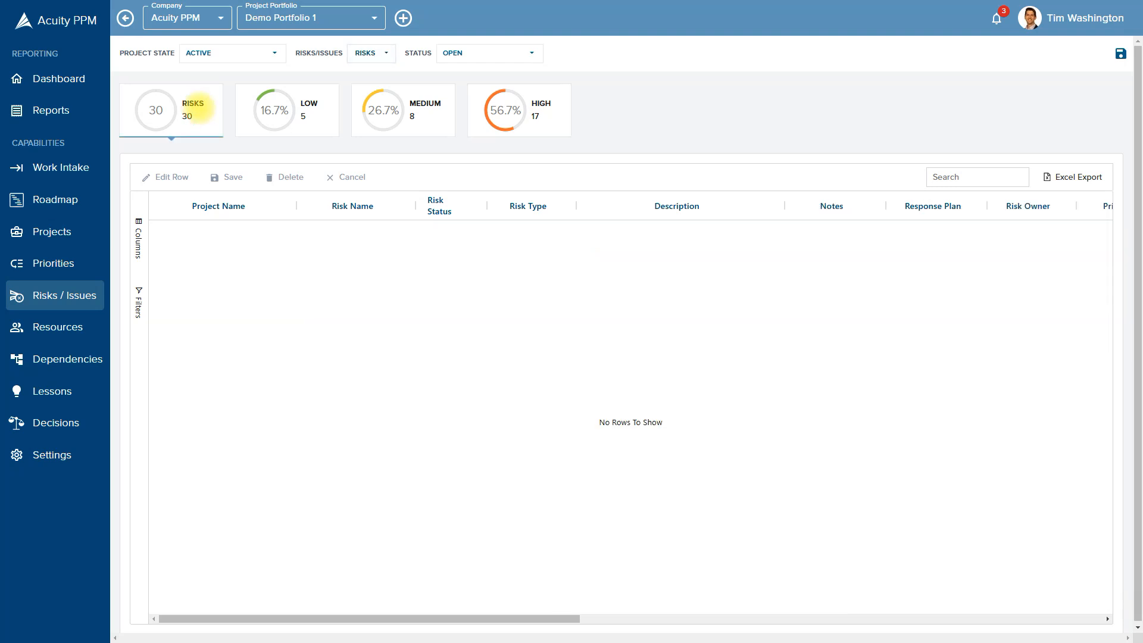